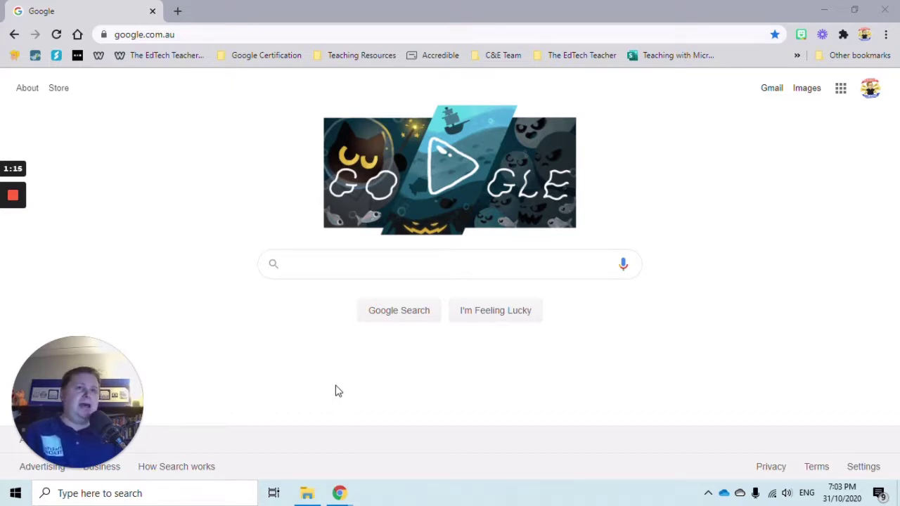
Go to Google Drive through its direct web address, drive.google.com
left_click(342, 34)
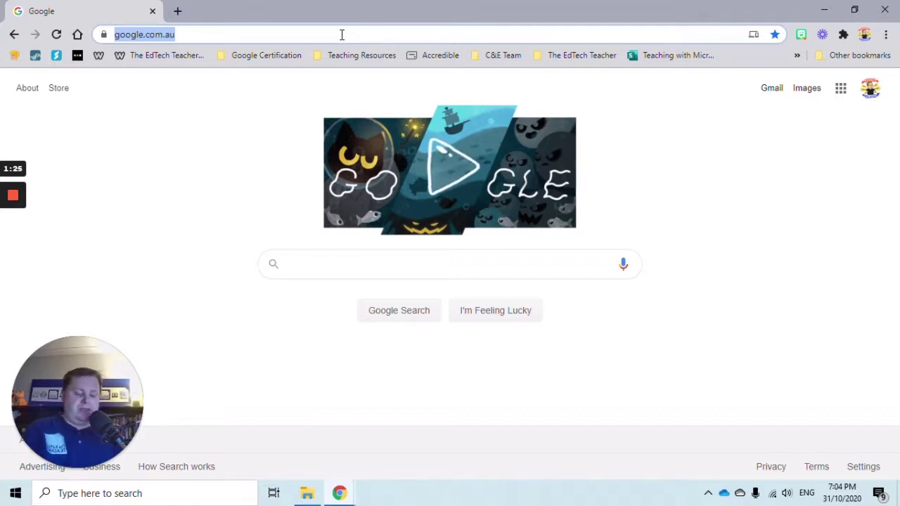
type("dr")
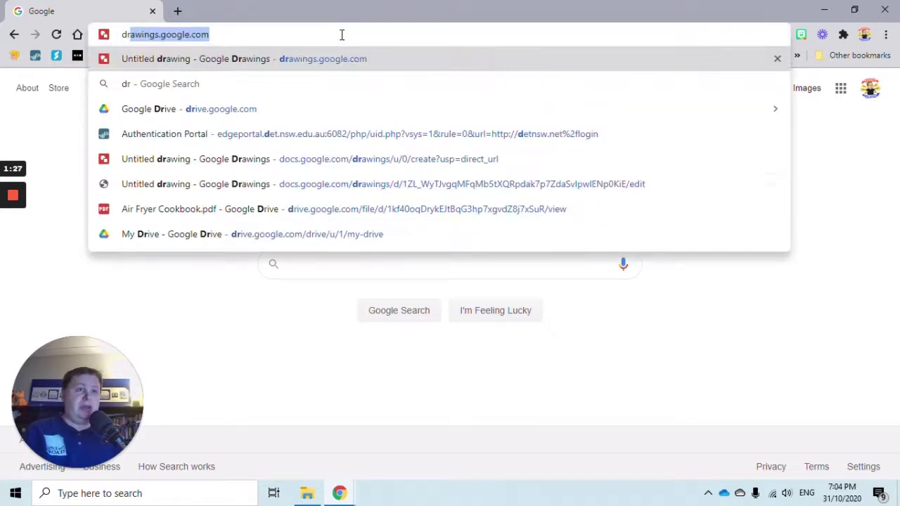
type("ive.google.")
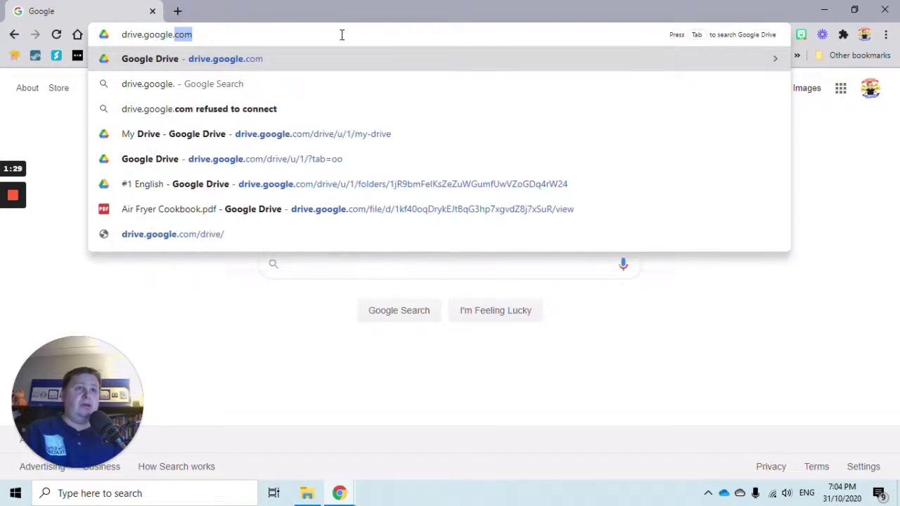
type("com")
key("Return")
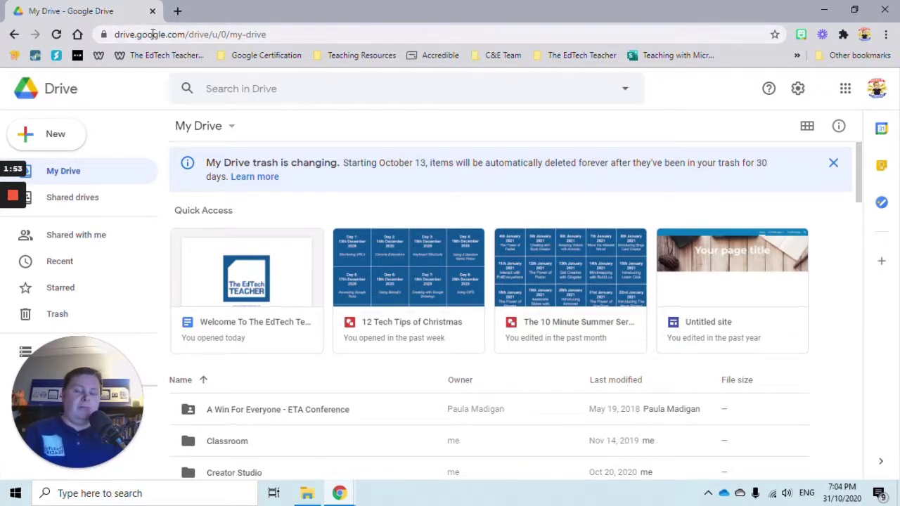
Switch to the Google Docs home page using the address docs.google.com
left_click(152, 35)
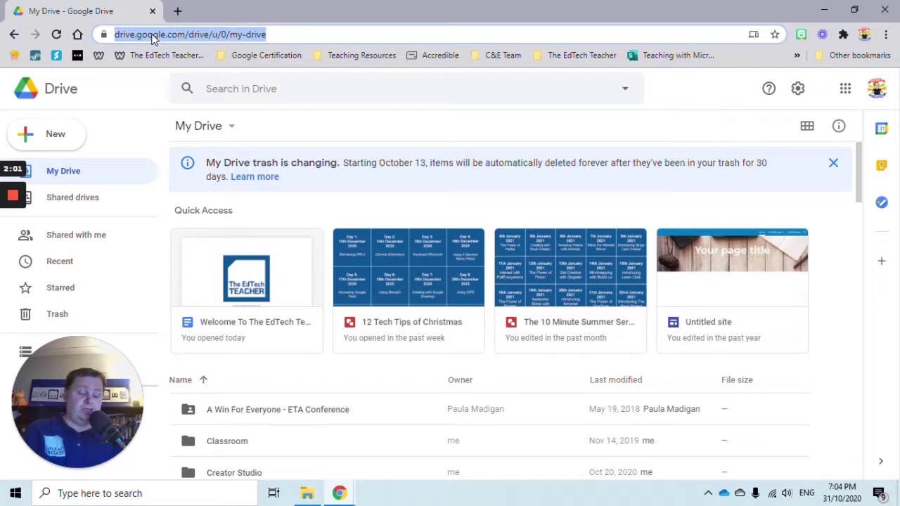
type("docs.google.com")
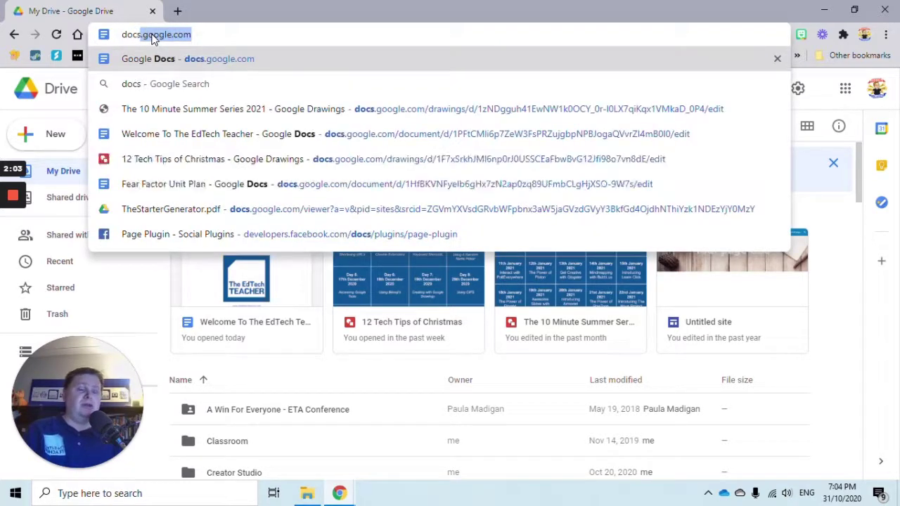
key("Return")
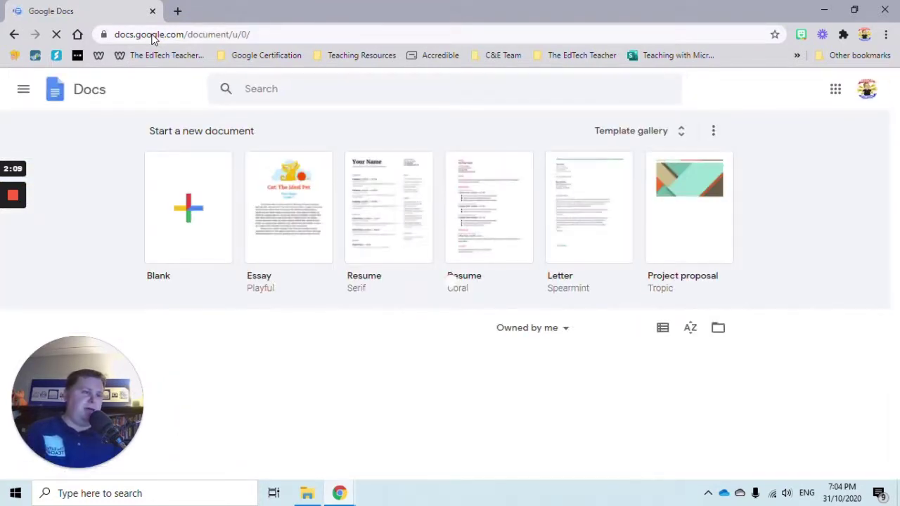
Look through the full Docs template gallery and return to the Docs home page
left_click(677, 135)
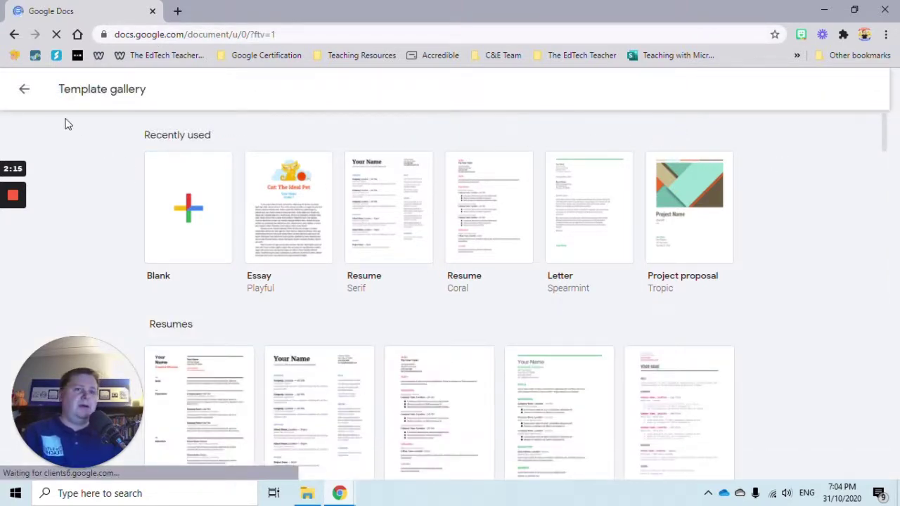
scroll(390, 316, "down", 2)
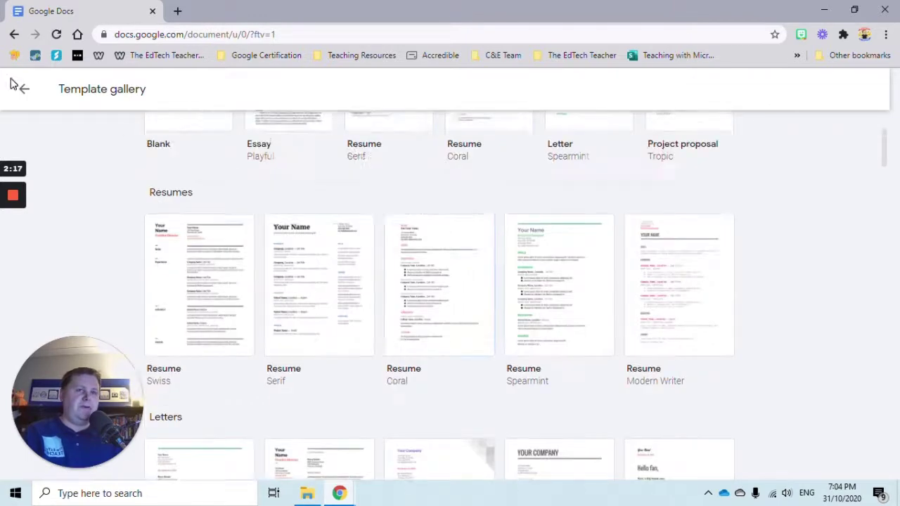
left_click(25, 91)
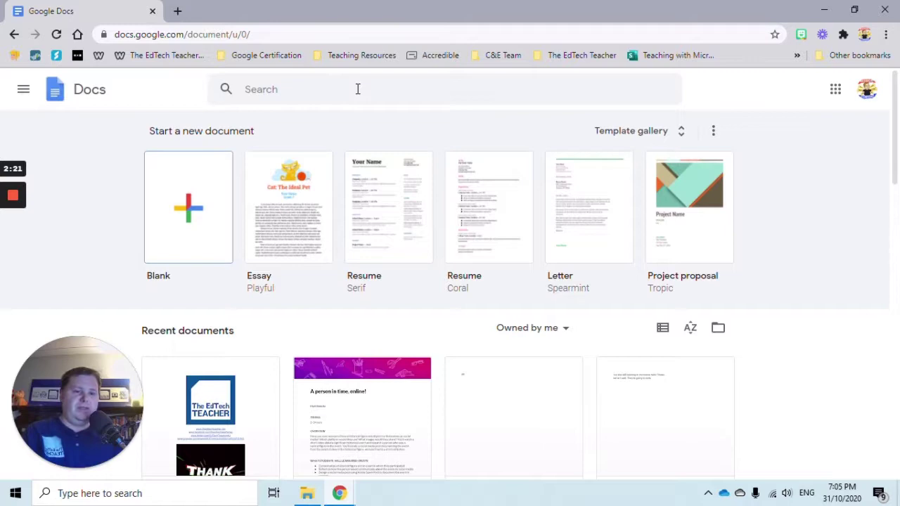
Look over the recent documents on the Docs home page and view the list of signed-in Google accounts
scroll(431, 368, "down", 4)
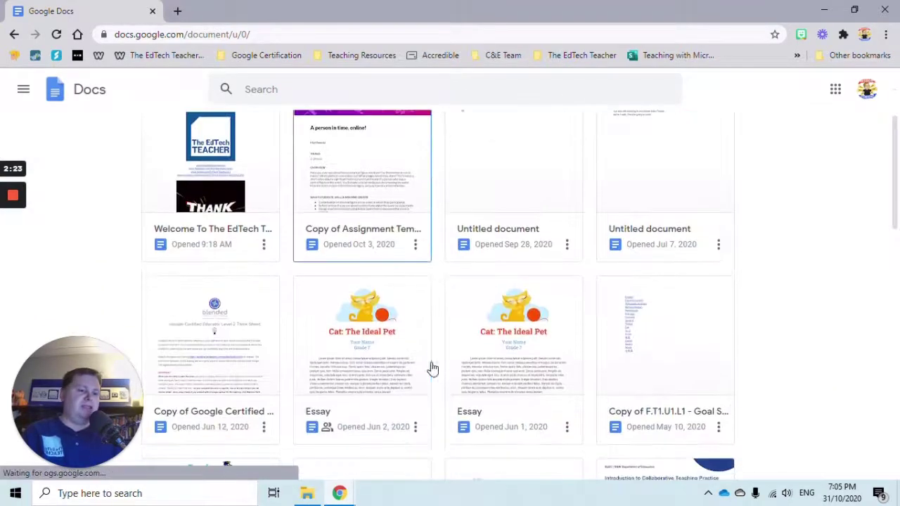
scroll(431, 368, "down", 5)
scroll(488, 357, "up", 5)
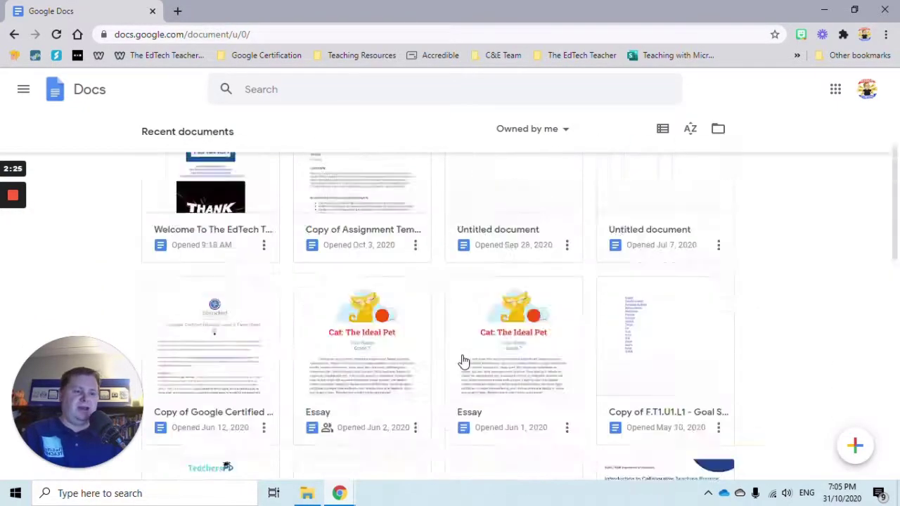
scroll(464, 362, "up", 3)
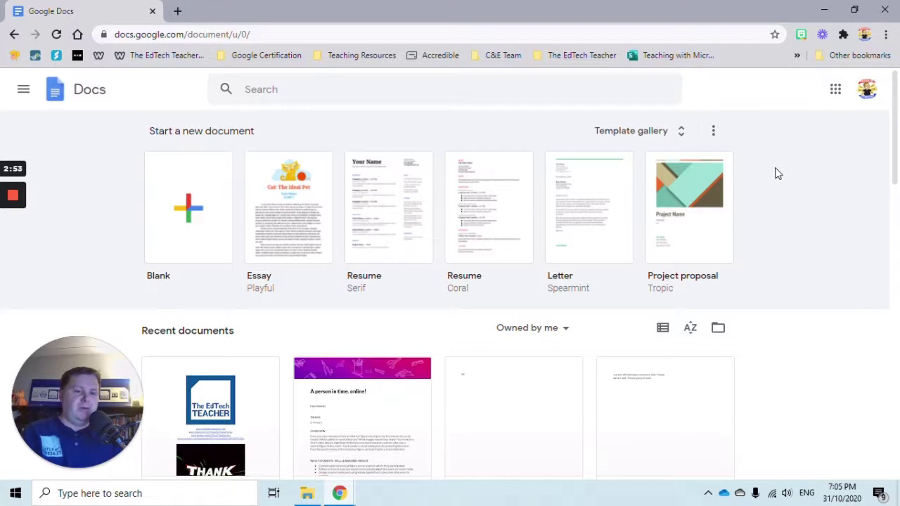
left_click(867, 89)
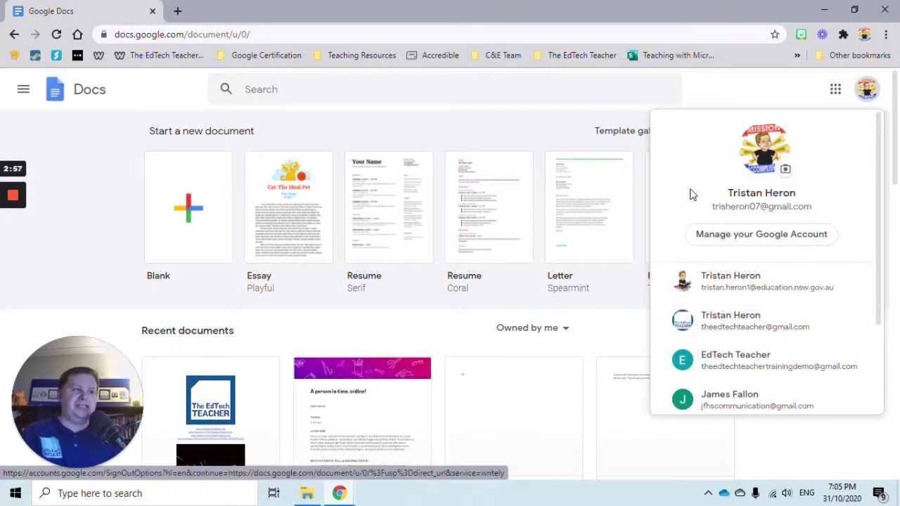
left_click(715, 87)
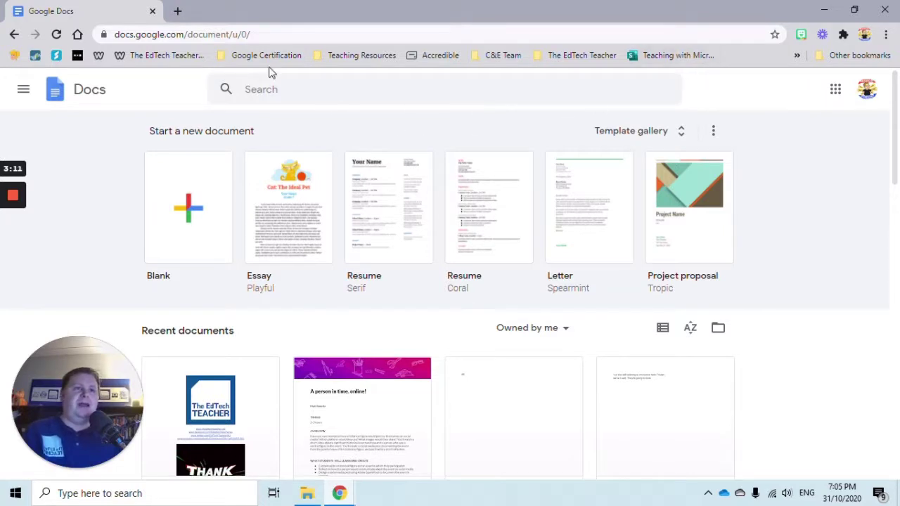
Switch to the Google Slides home page using the address slides.google.com
left_click(223, 36)
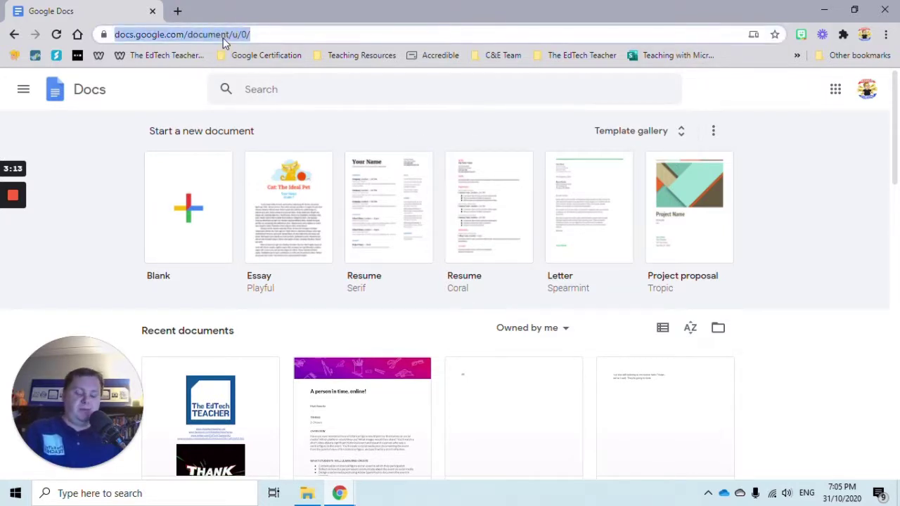
type("sli")
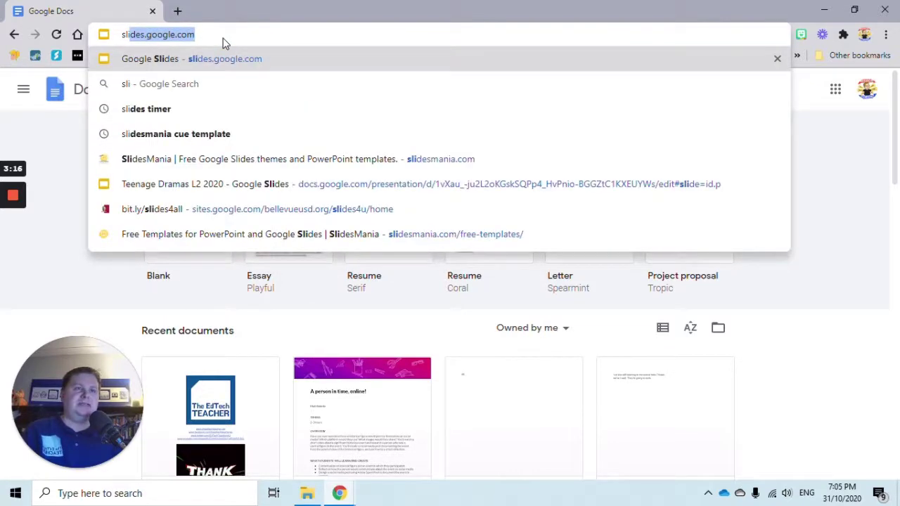
key("Return")
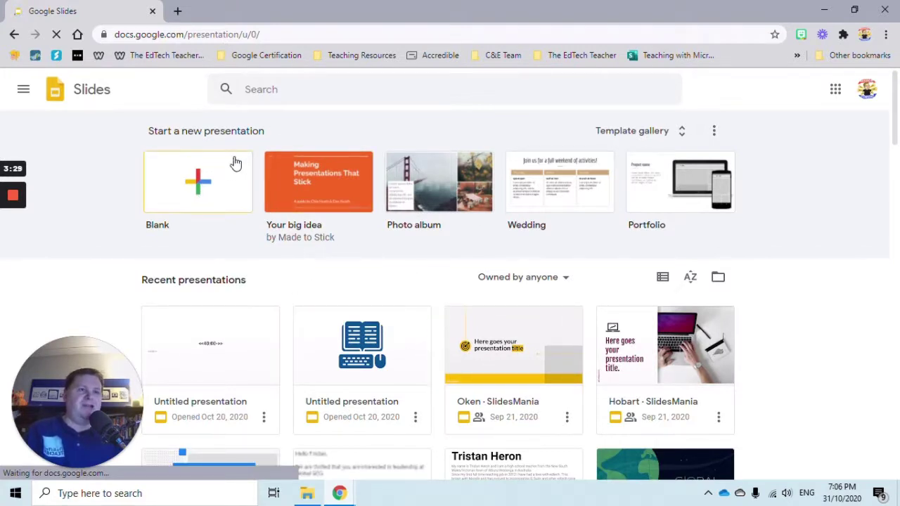
Switch to the Google Sheets home page using the address sheets.google.com
left_click(218, 37)
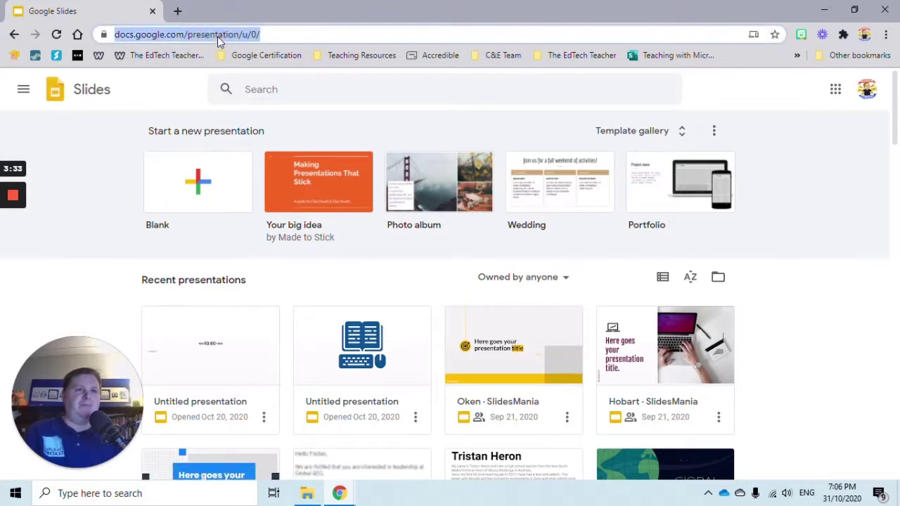
type("sheets.google.com")
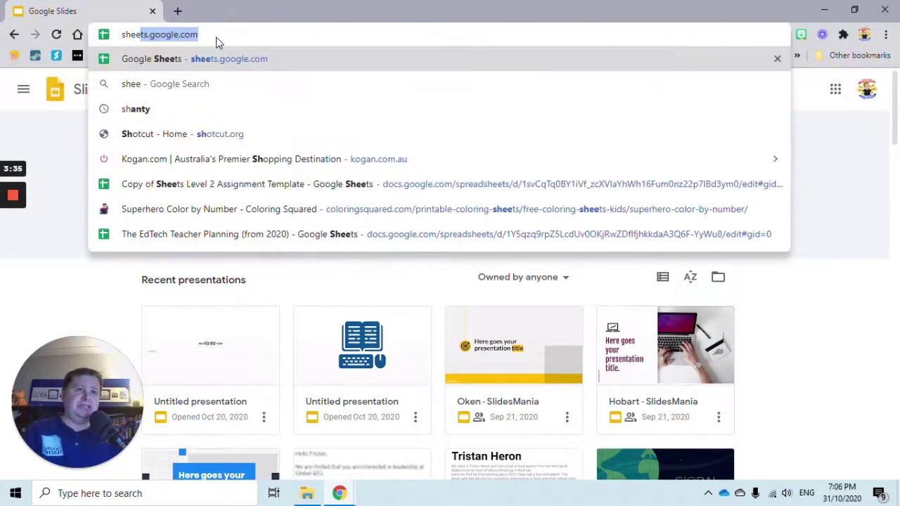
key("Return")
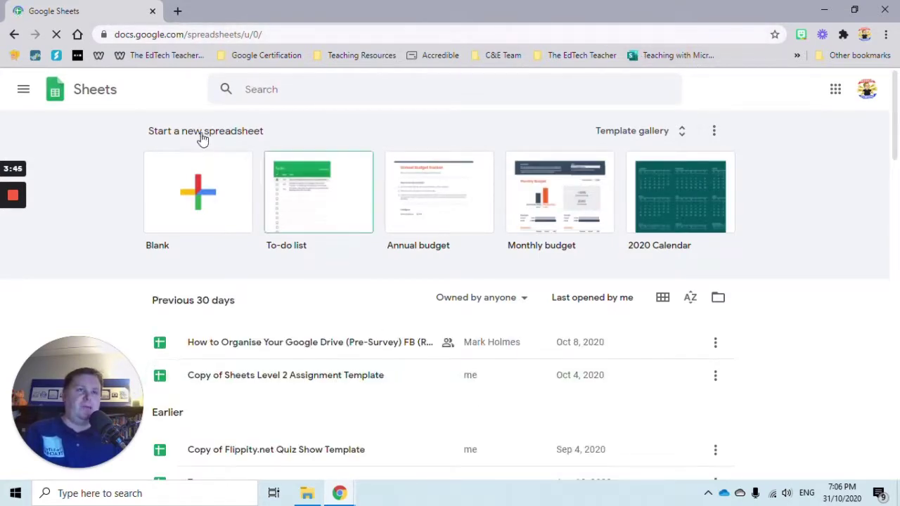
Load the Google Keep notes page from its keep.google.com address
left_click(208, 35)
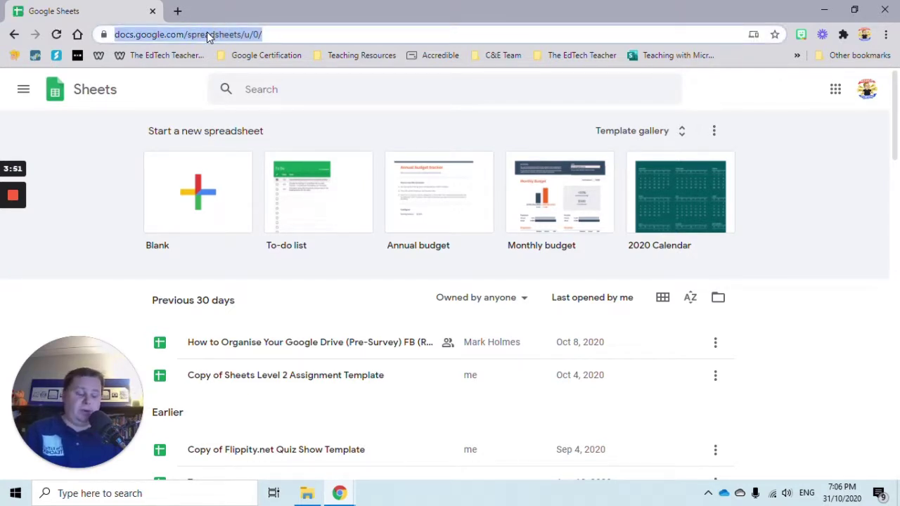
type("keep.google.com/u/0/#home")
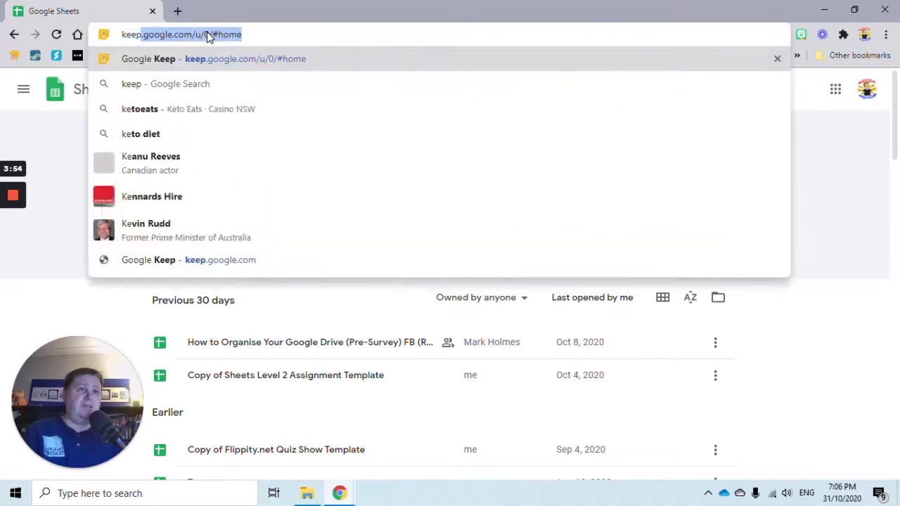
key("Return")
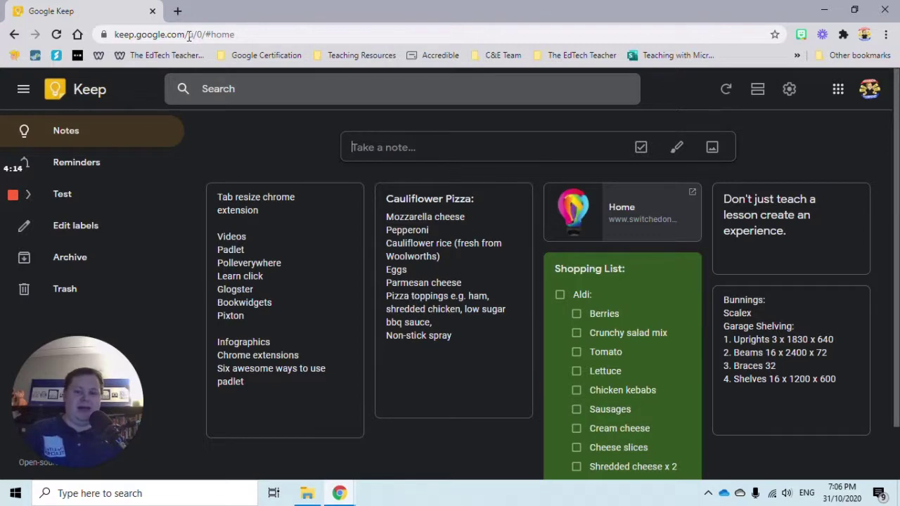
Load Google Calendar from its direct address, calendar.google.com
left_click(189, 37)
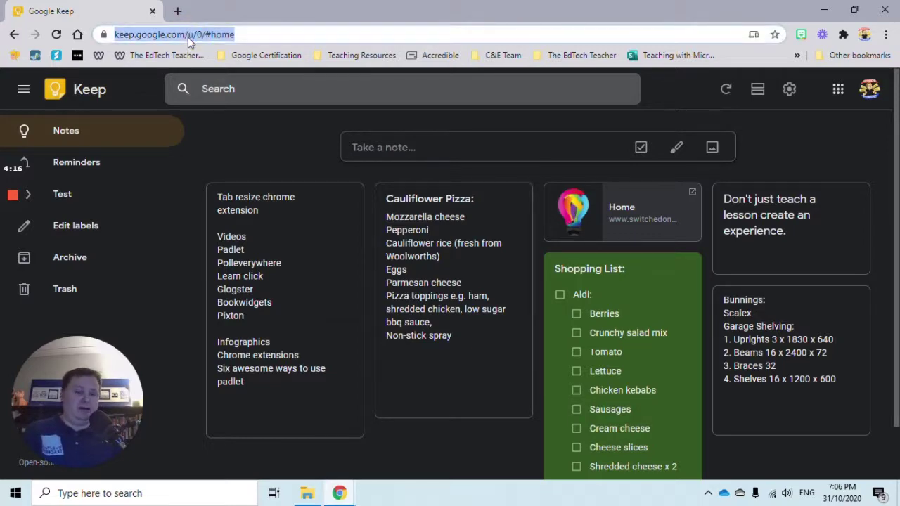
type("calendar.google.com")
key("Return")
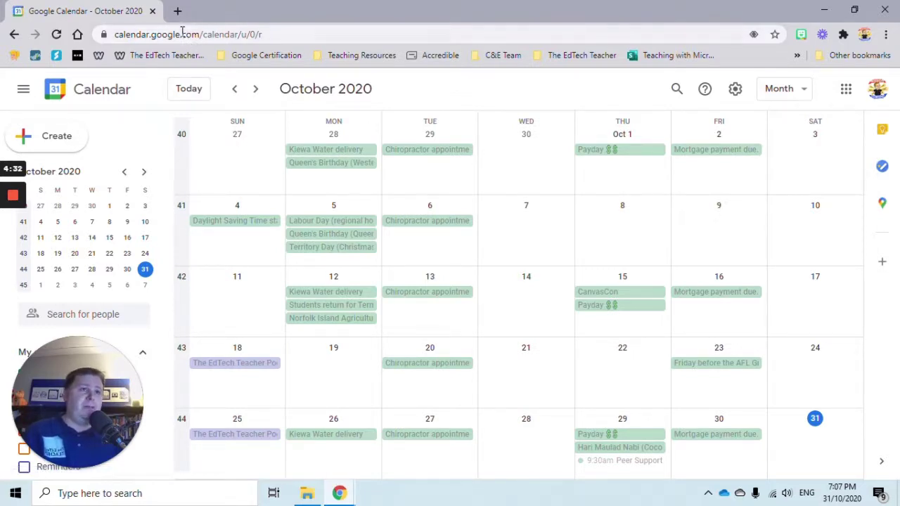
Load Google Jamboard from its direct address, jamboard.google.com
left_click(185, 35)
type("jambo")
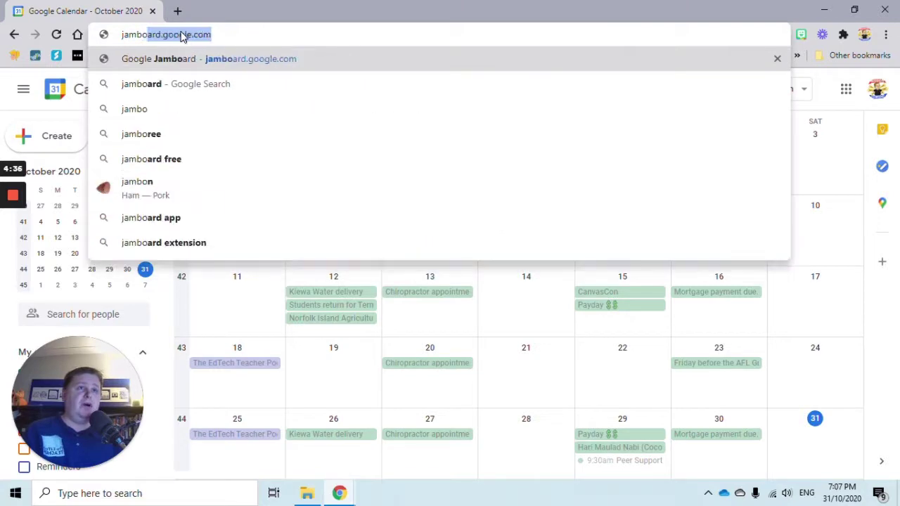
key("Return")
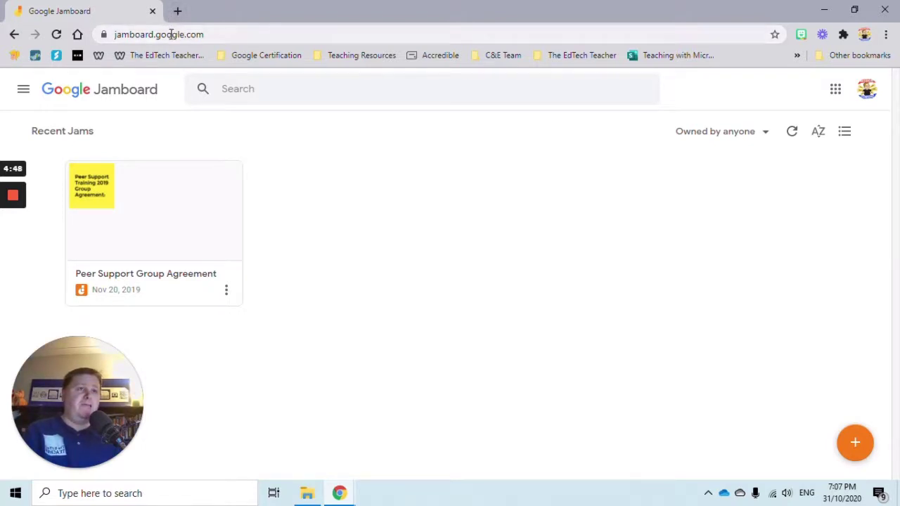
Go to Google Drawings through its direct address, drawings.google.com
left_click(171, 33)
left_click(169, 37)
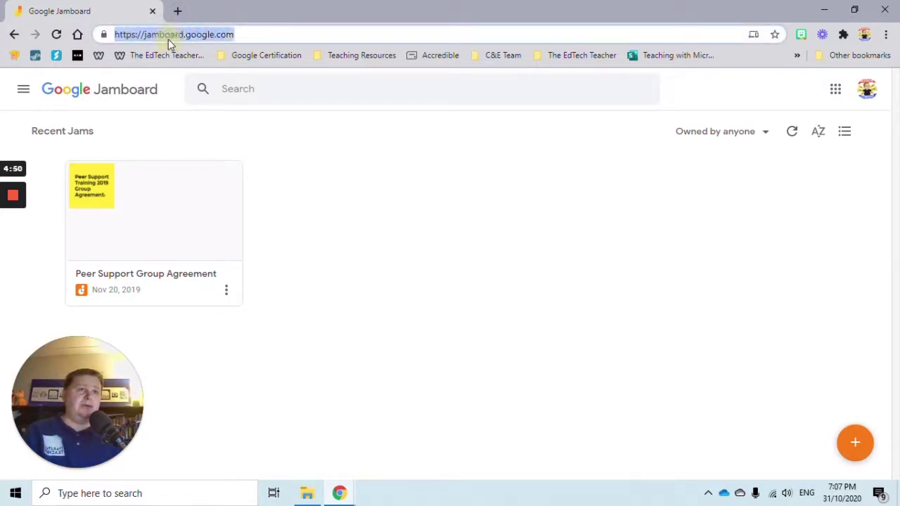
type("draw")
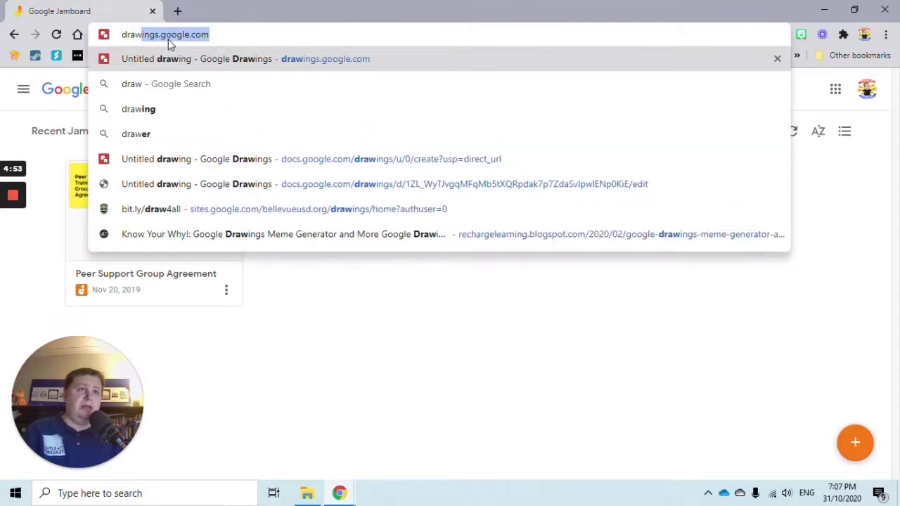
key("Return")
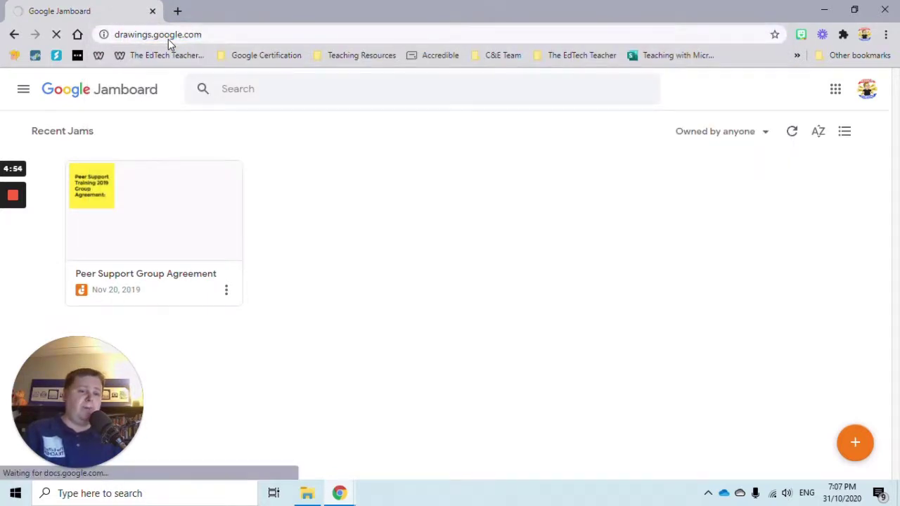